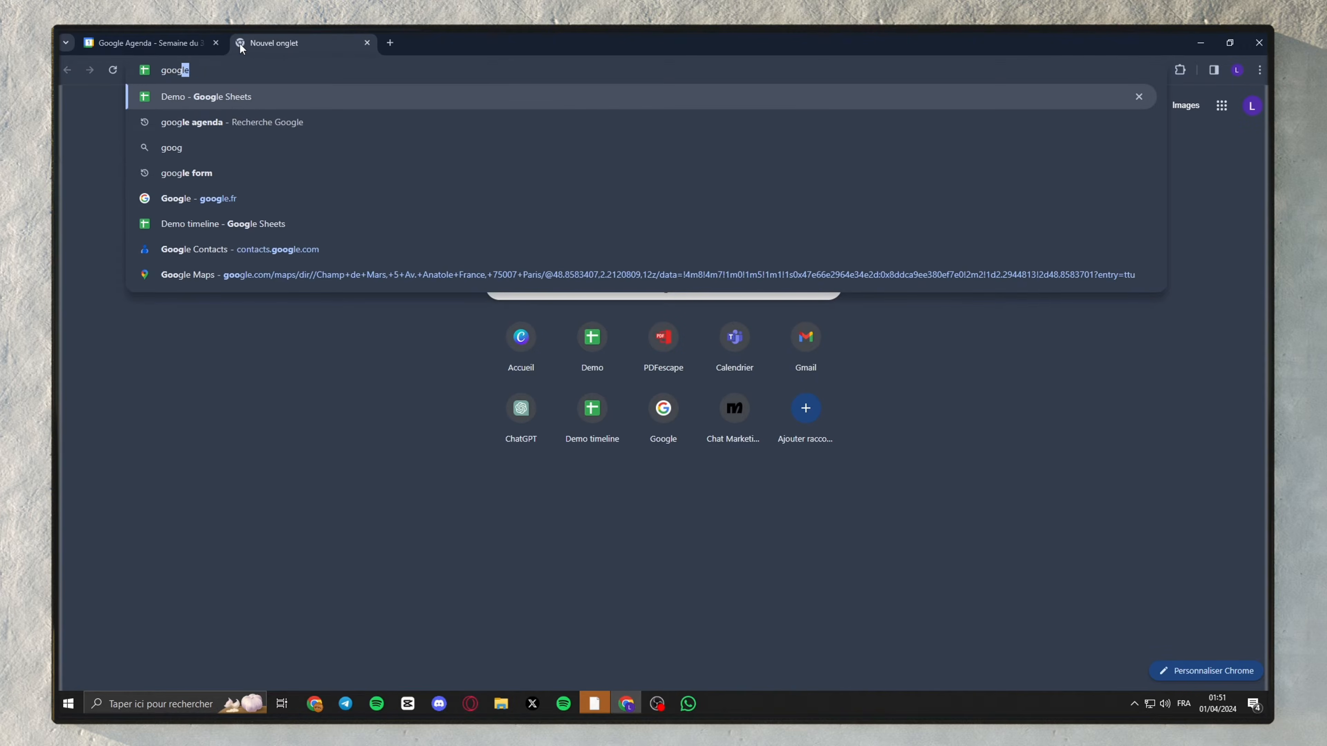
Search the web for Google Agenda, open its Google Workspace product page and sign in to the calendar
text(e ag)
key(Return)
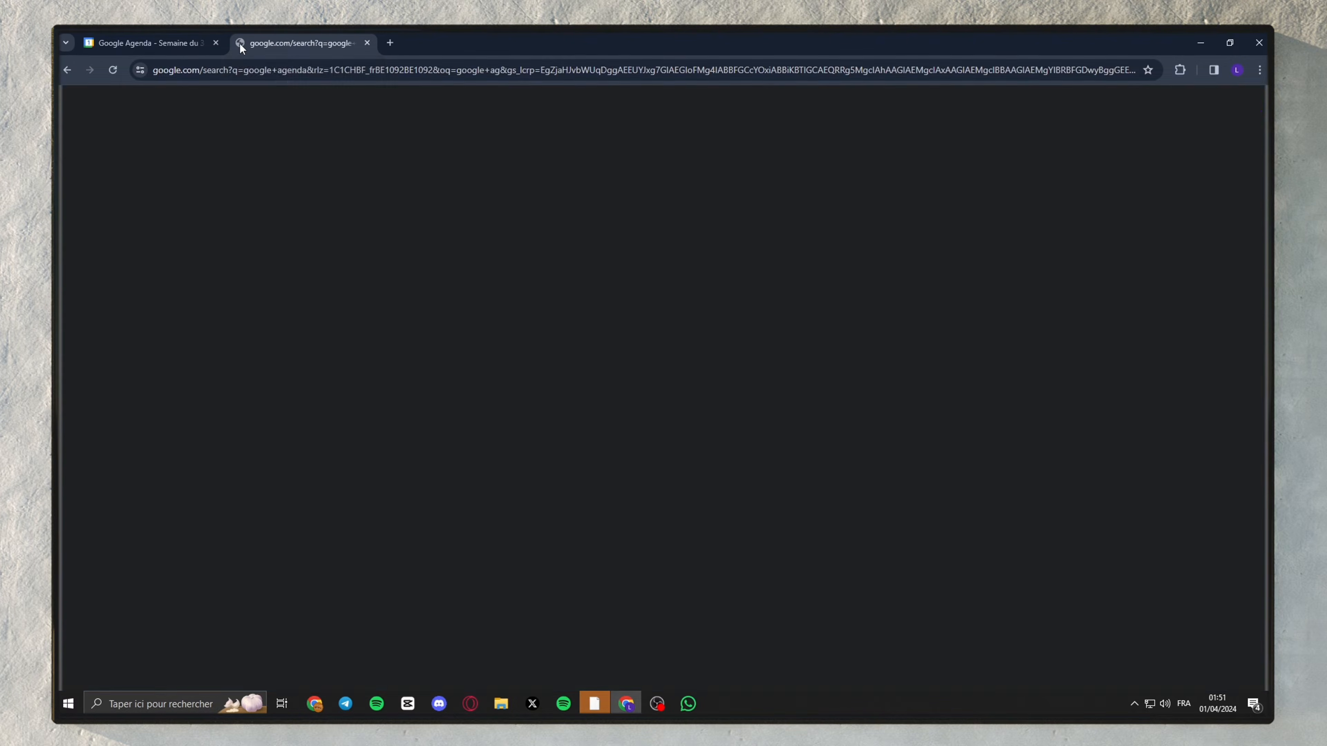
click(292, 245)
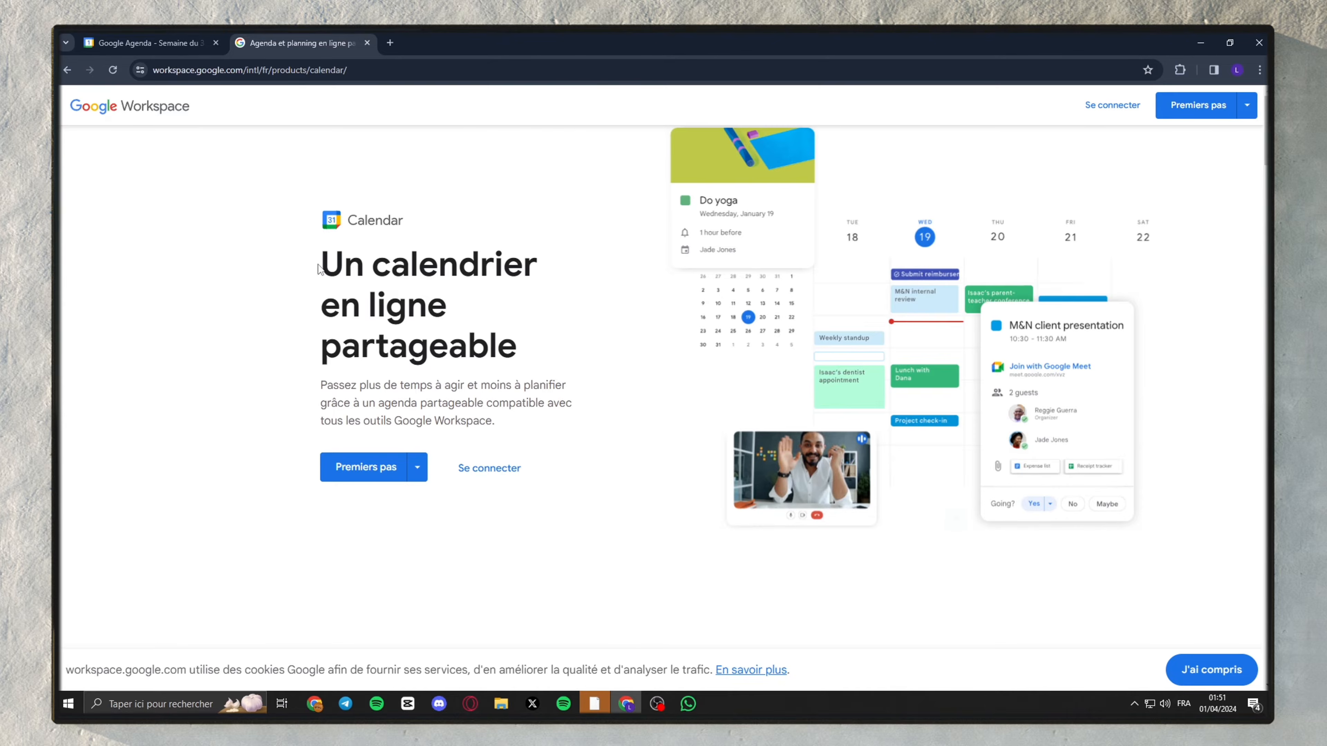
click(1096, 110)
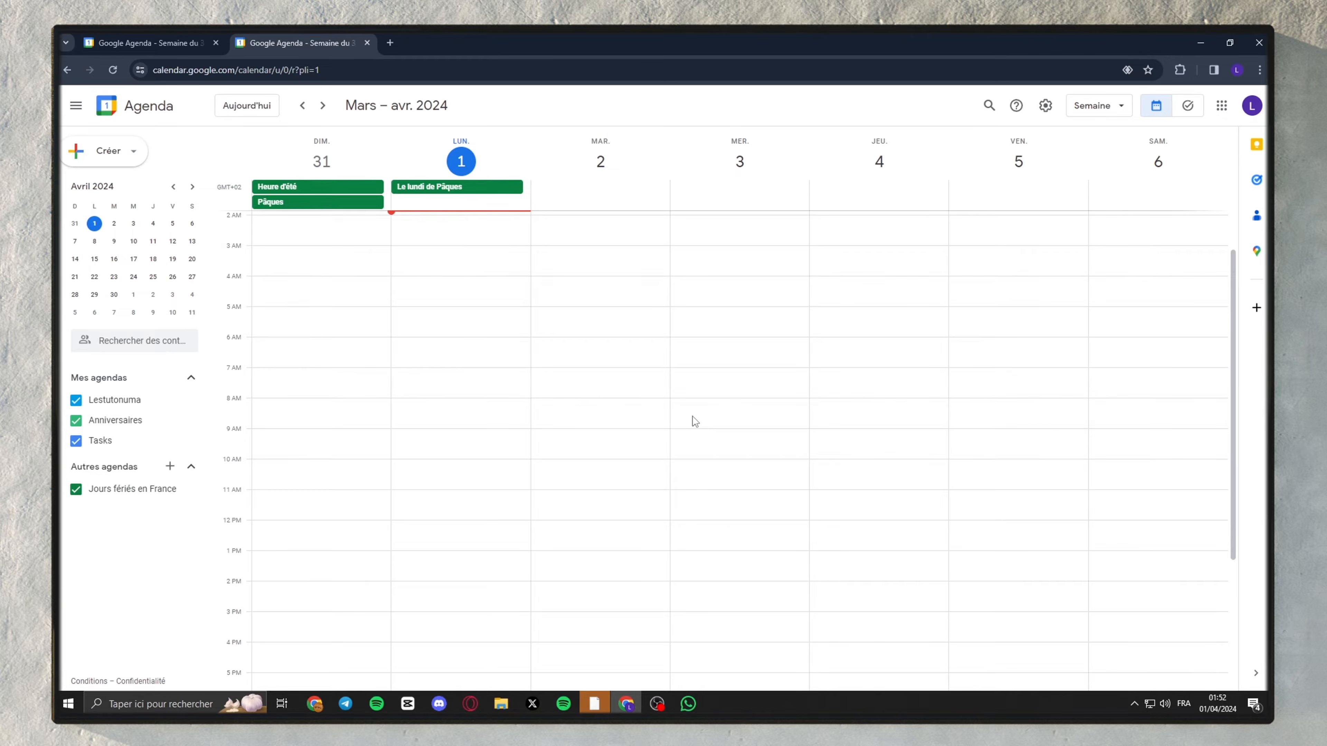
Start a new event draft and review its date, start time, end time and all-day options
click(116, 163)
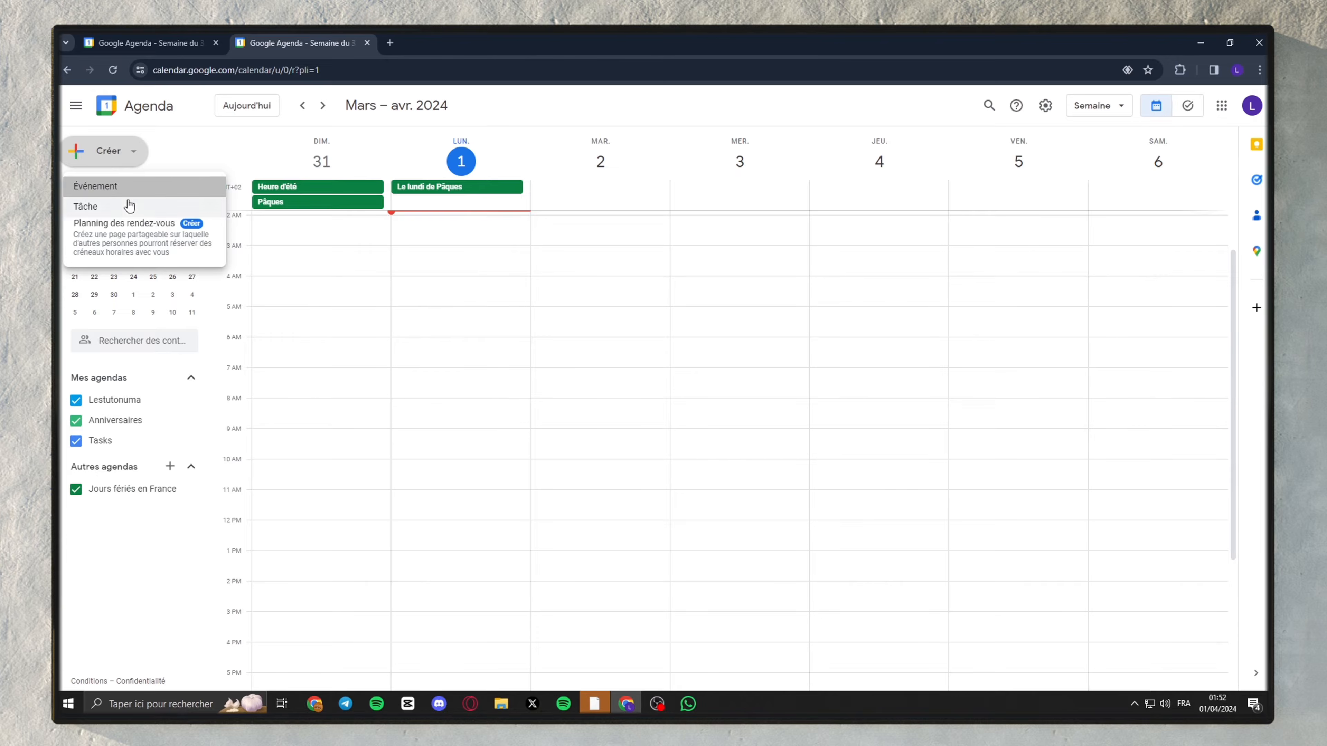
click(123, 192)
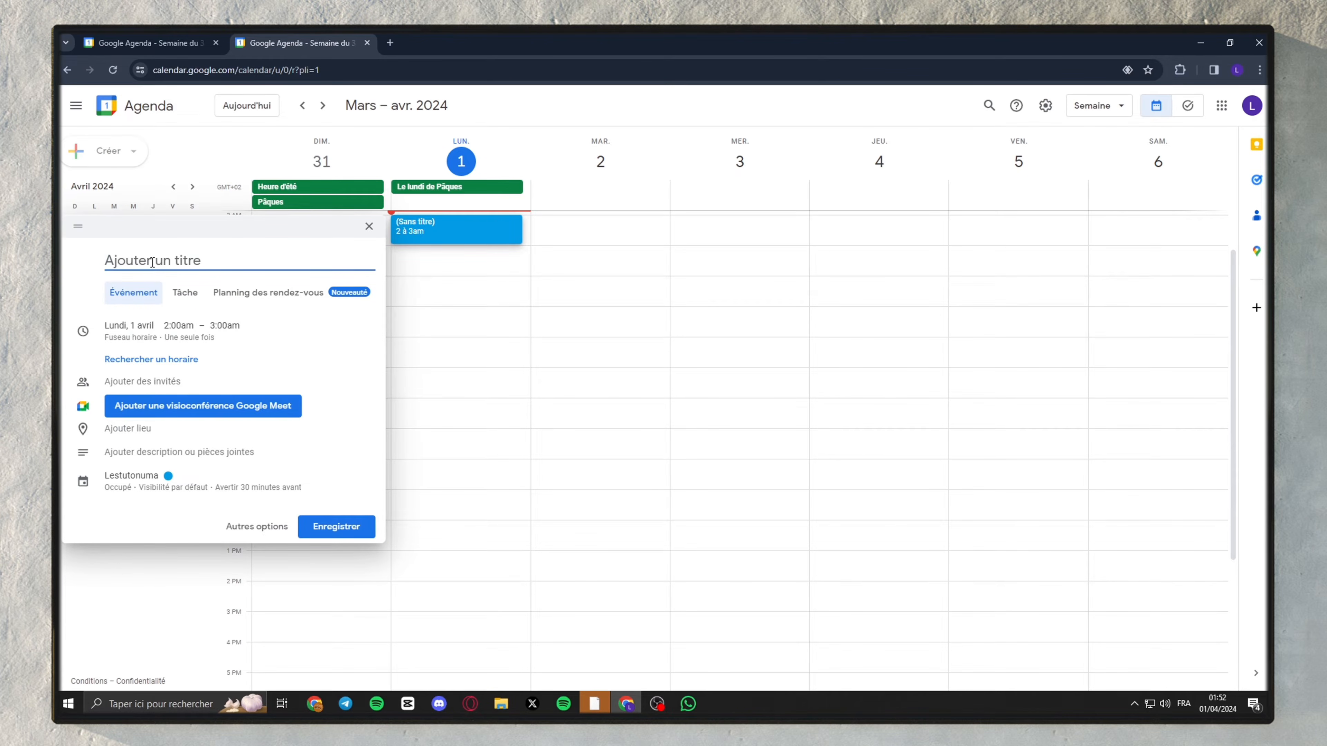
click(124, 330)
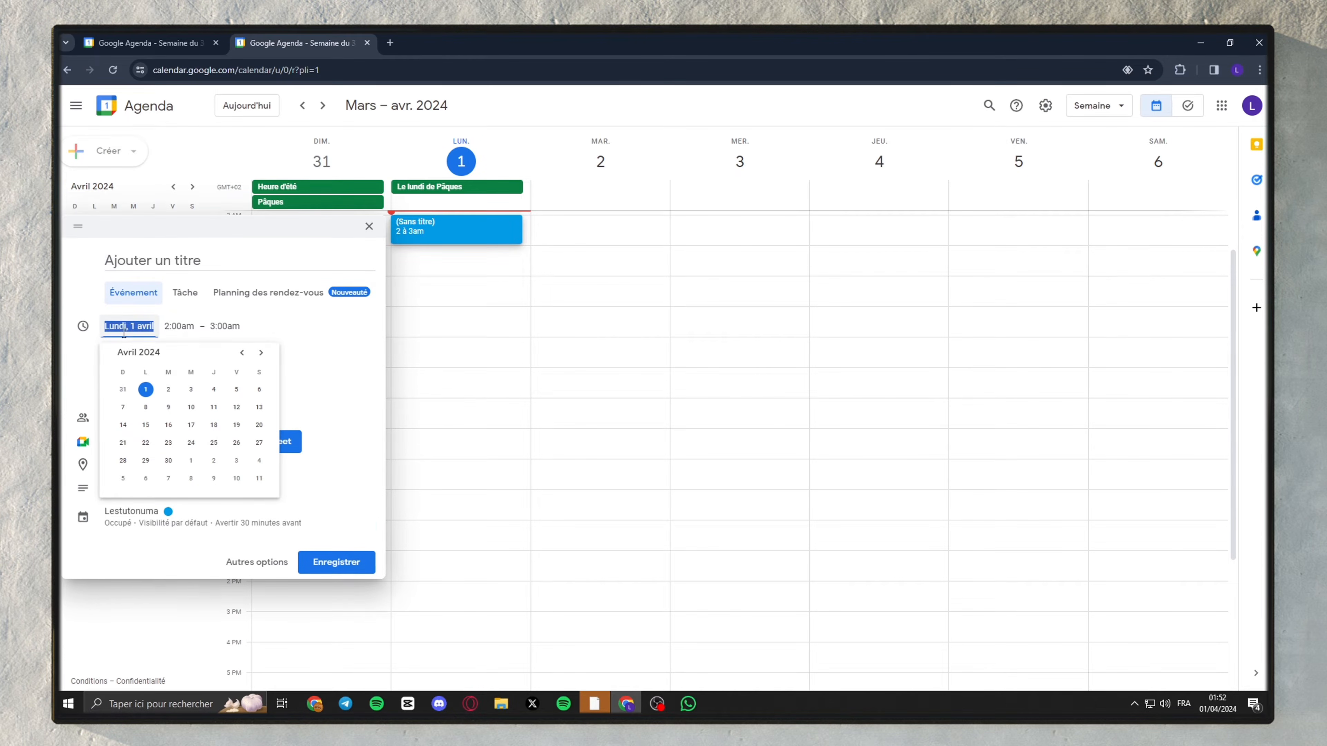
click(191, 327)
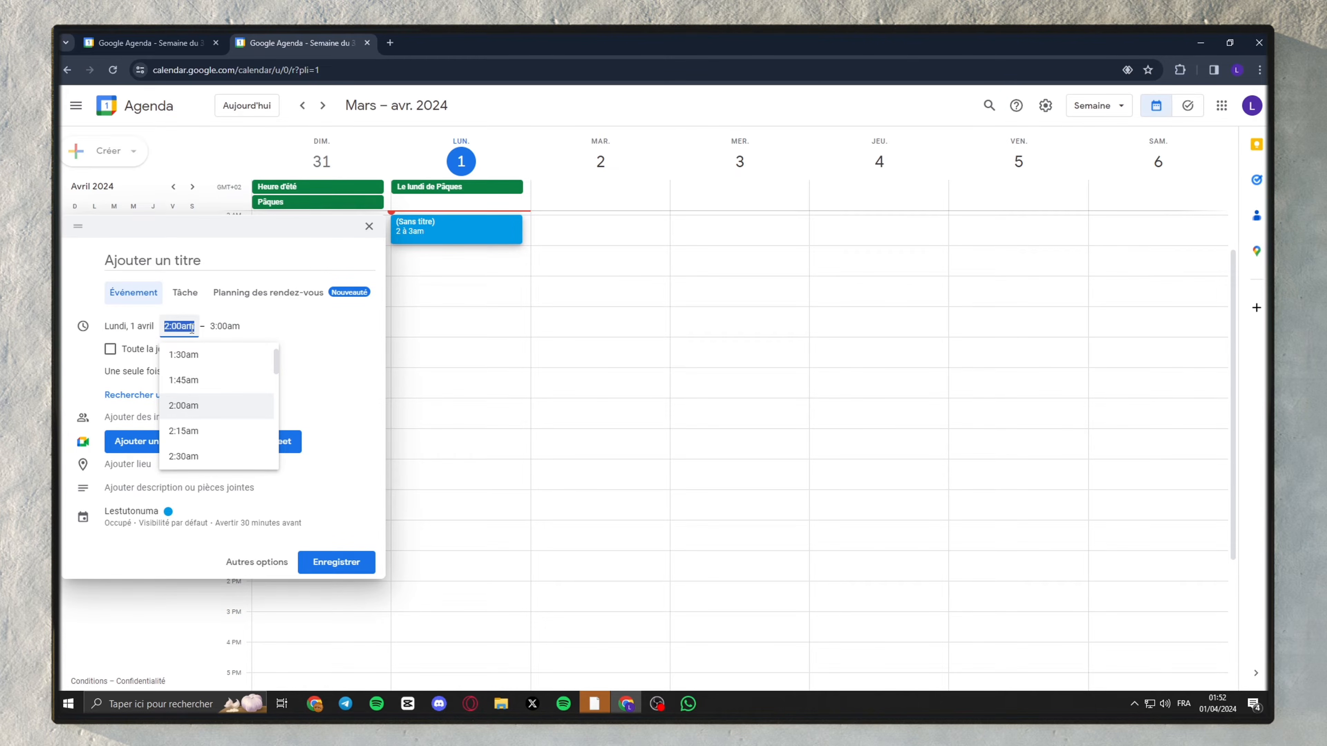
click(225, 326)
click(288, 334)
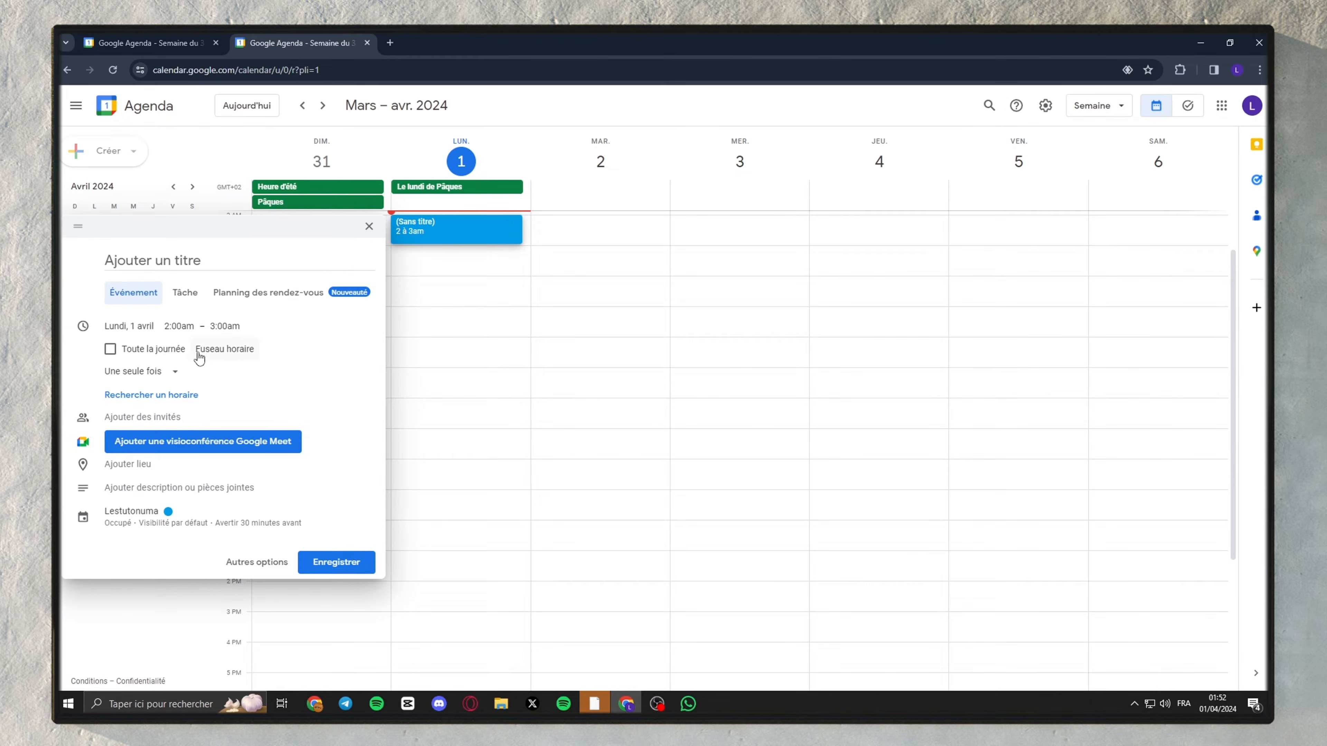
click(151, 349)
click(152, 349)
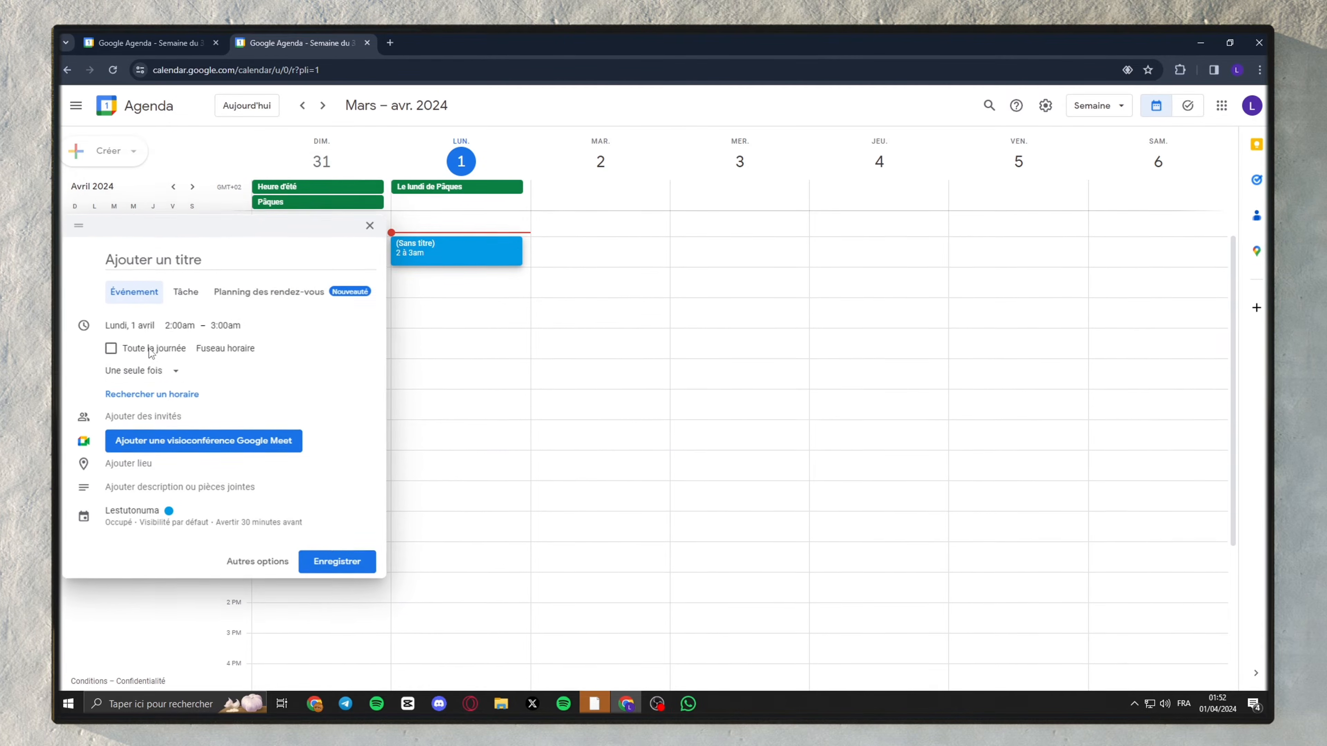
Review the event's recurrence choices and the custom recurrence settings without applying any
click(137, 370)
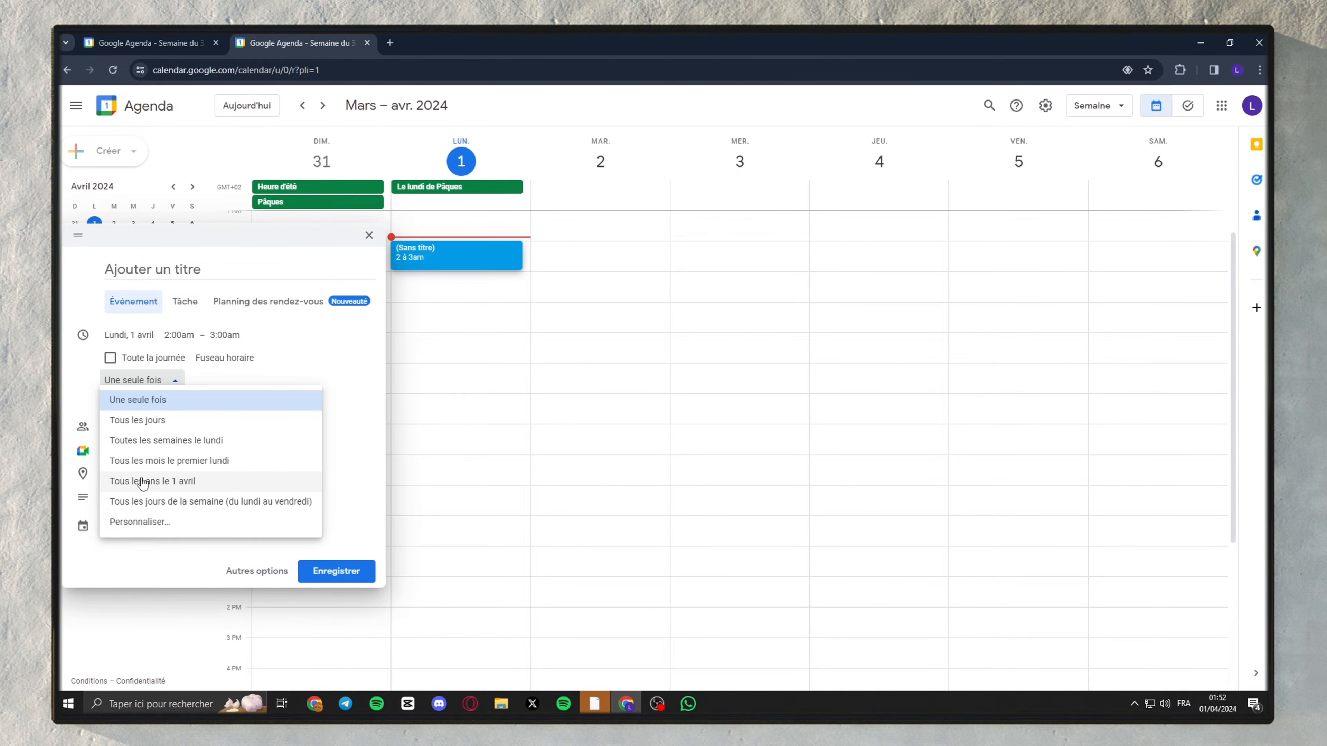
click(140, 521)
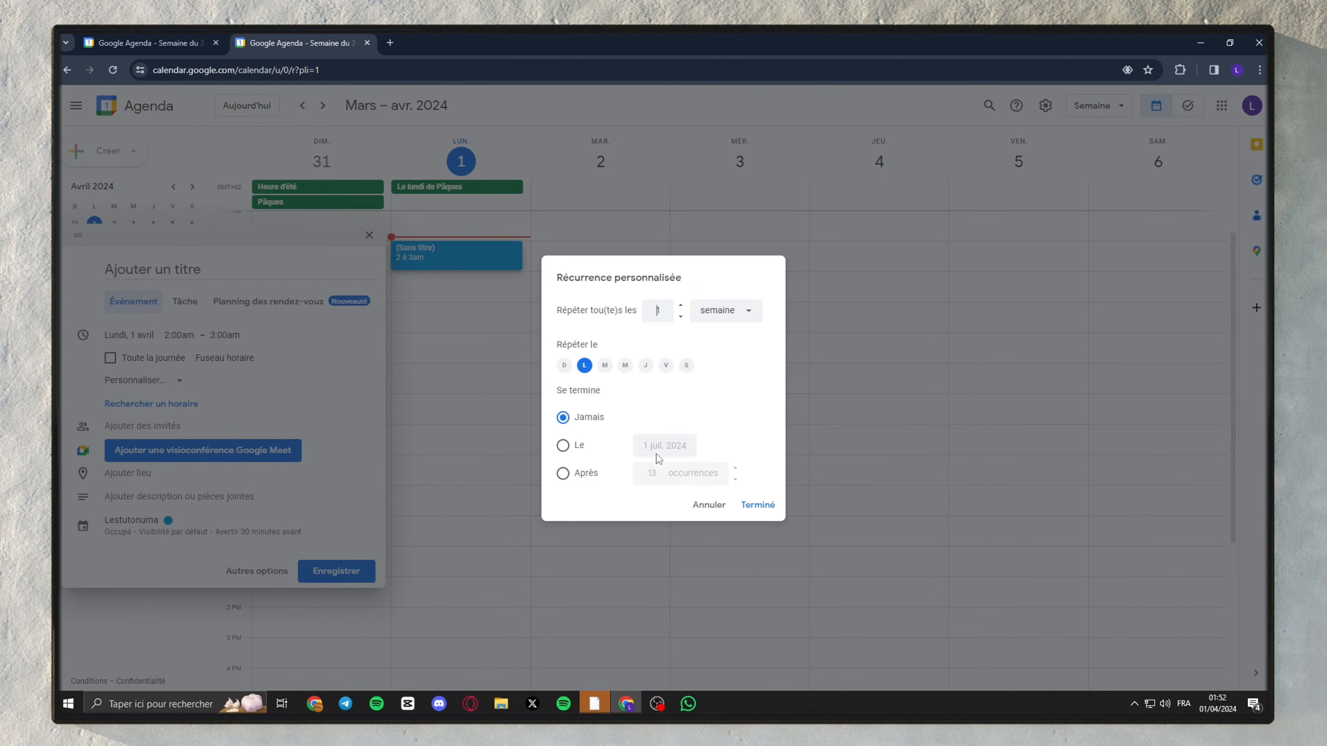
click(709, 505)
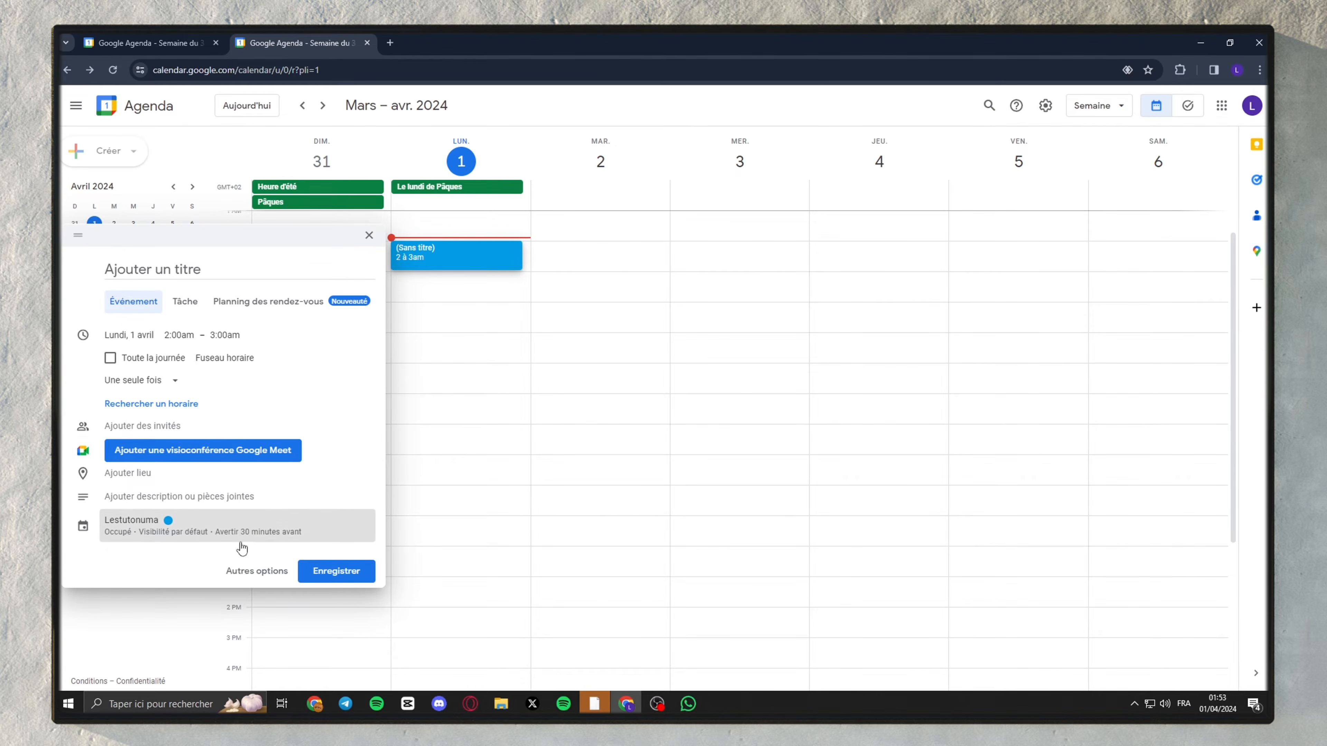
Expand the event's availability, visibility and reminder settings and examine the notification lead times on offer
click(209, 547)
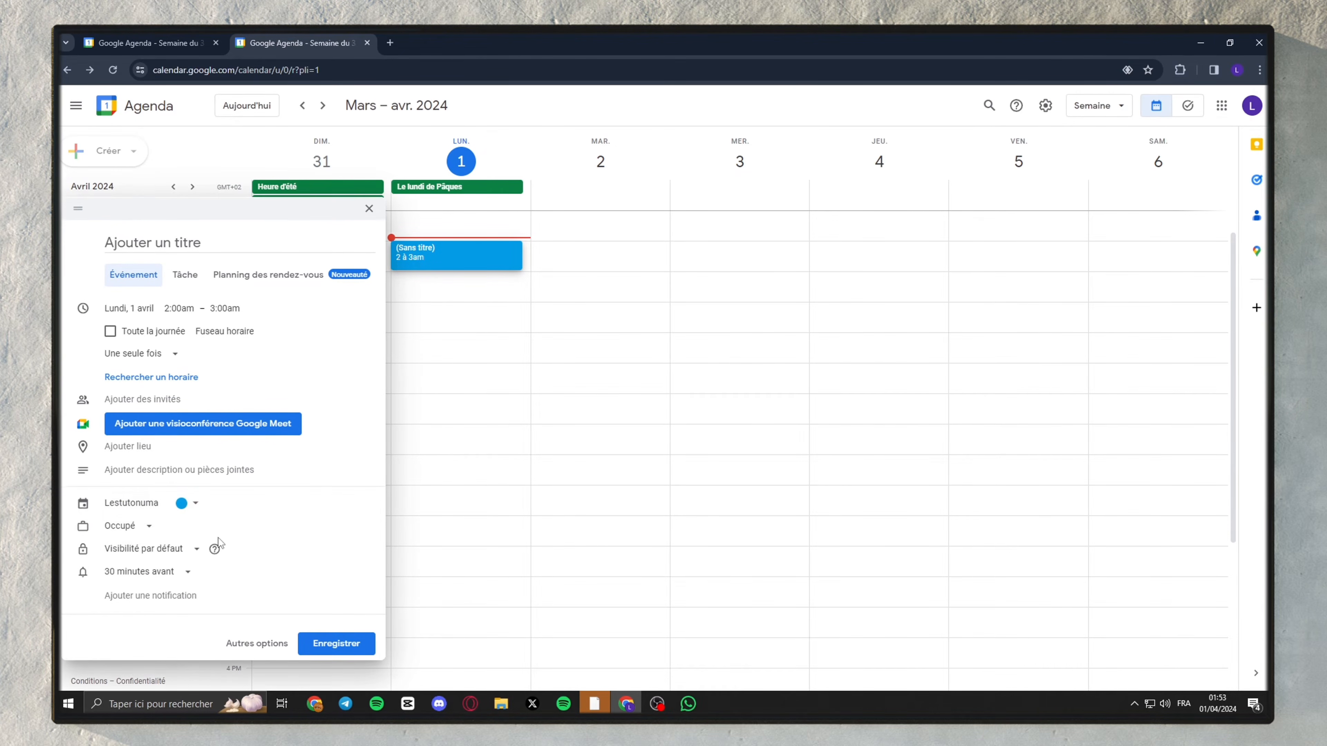
click(162, 575)
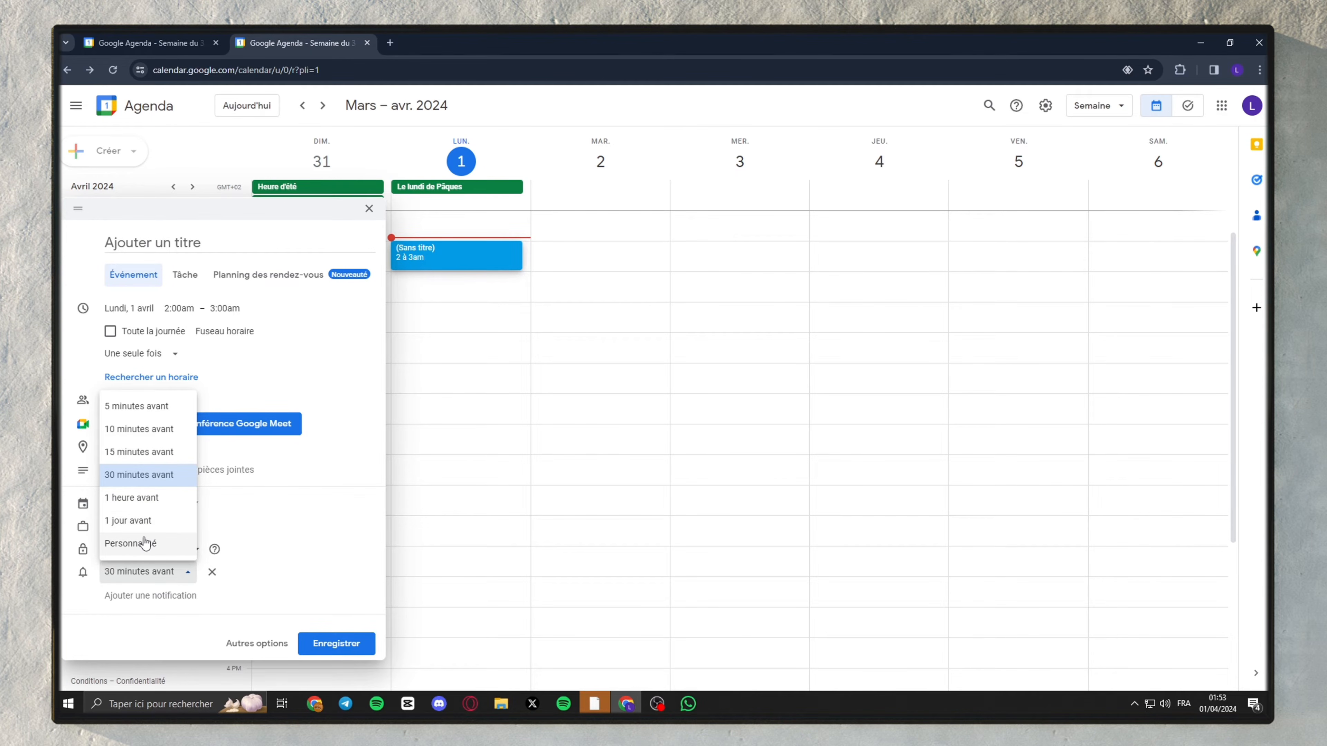
click(145, 575)
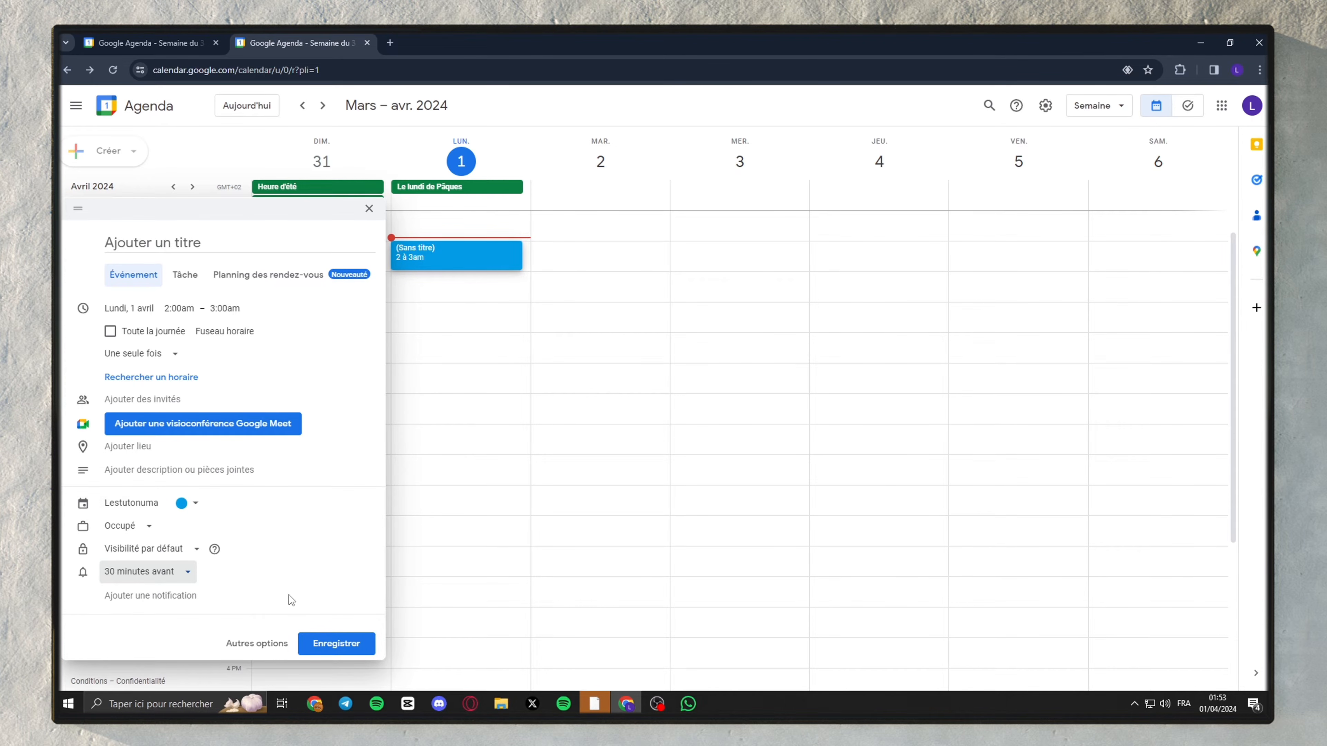
Open the event's full options page and look at the guest suggestions
click(249, 648)
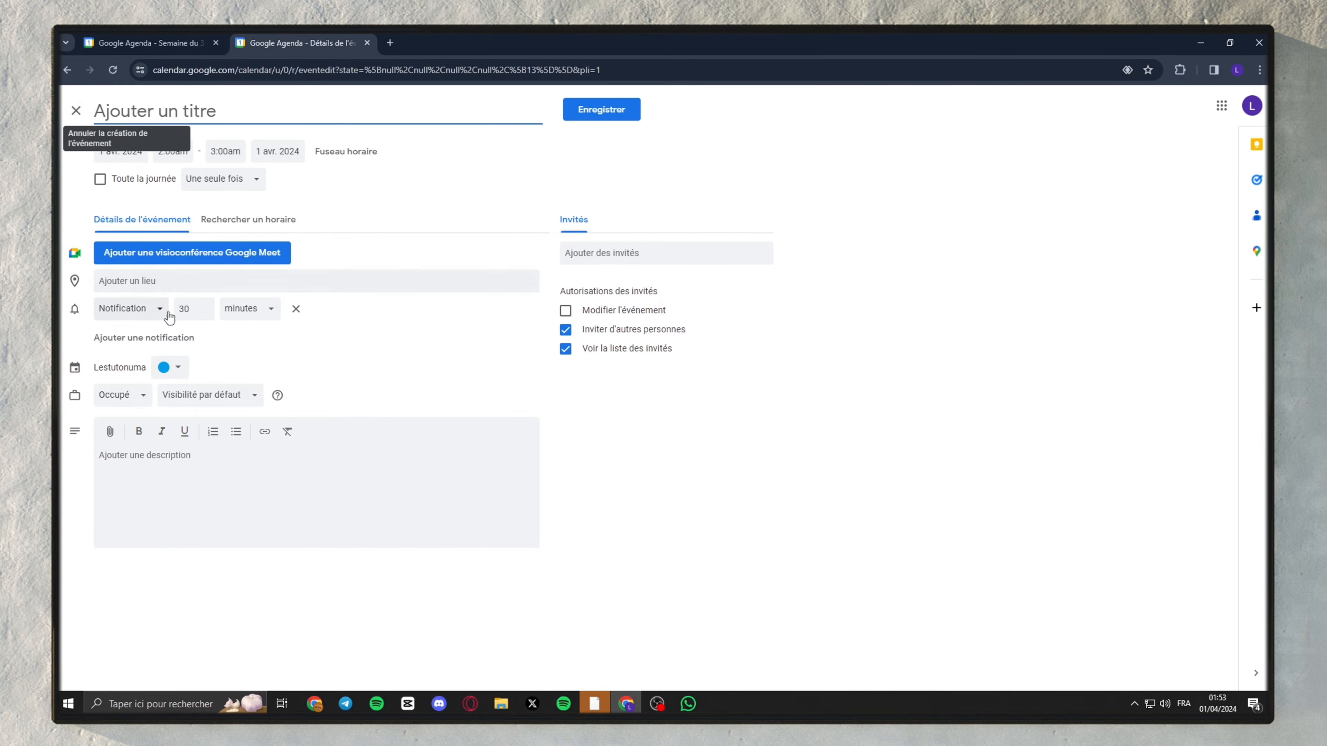
click(586, 255)
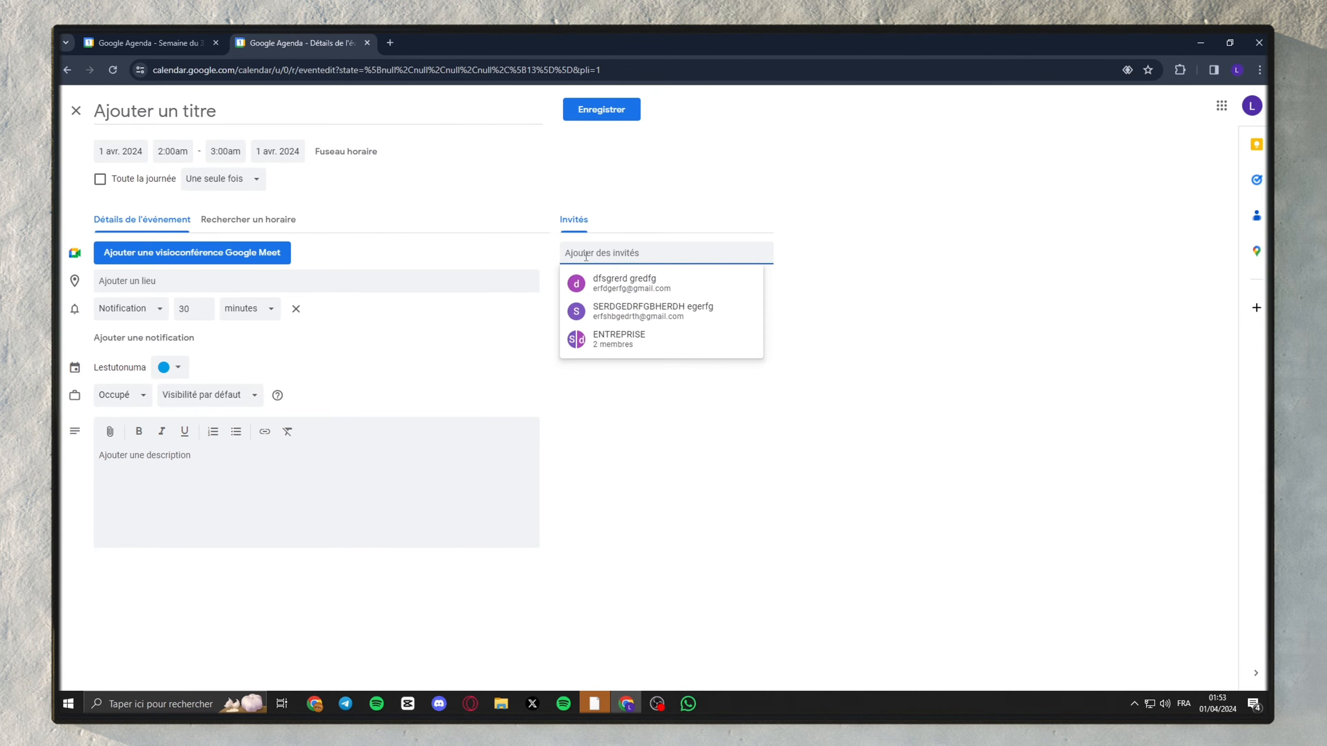
click(614, 238)
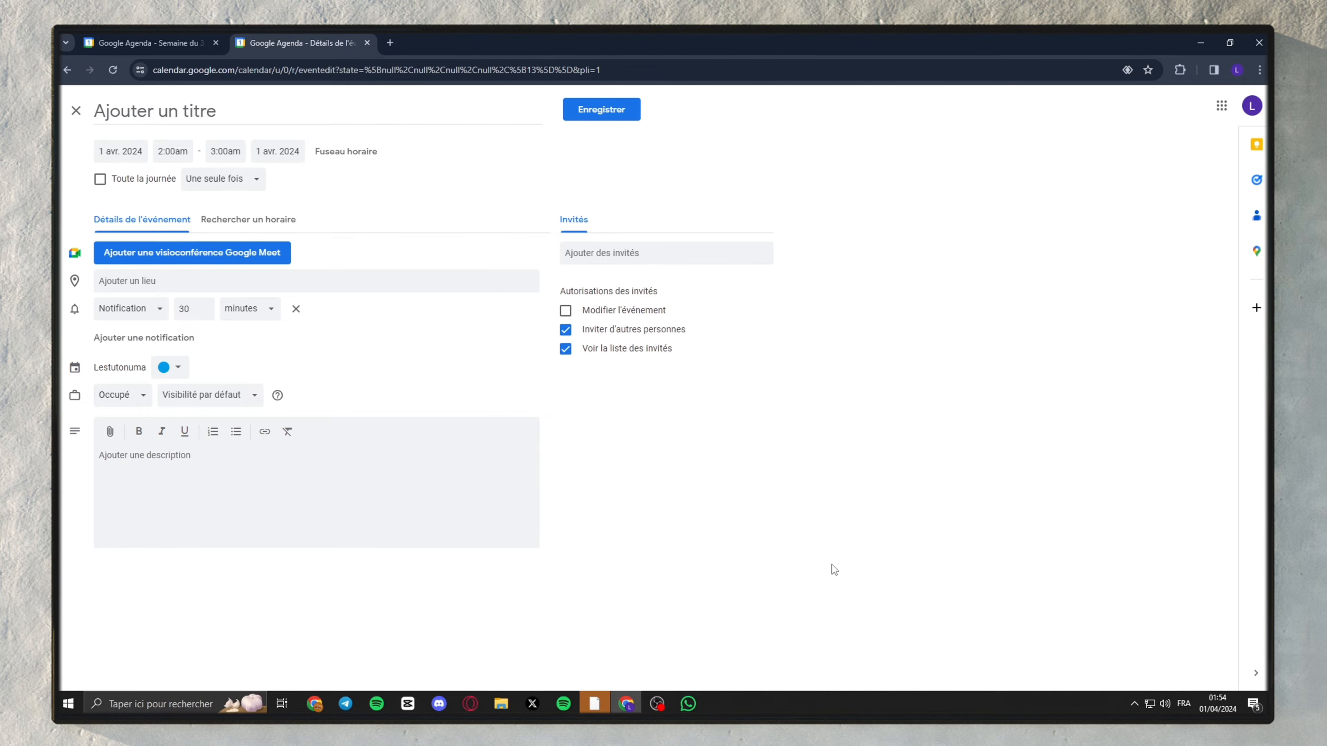
Switch to a new task draft and review its time, recurrence and task list options
key(ctrl+s)
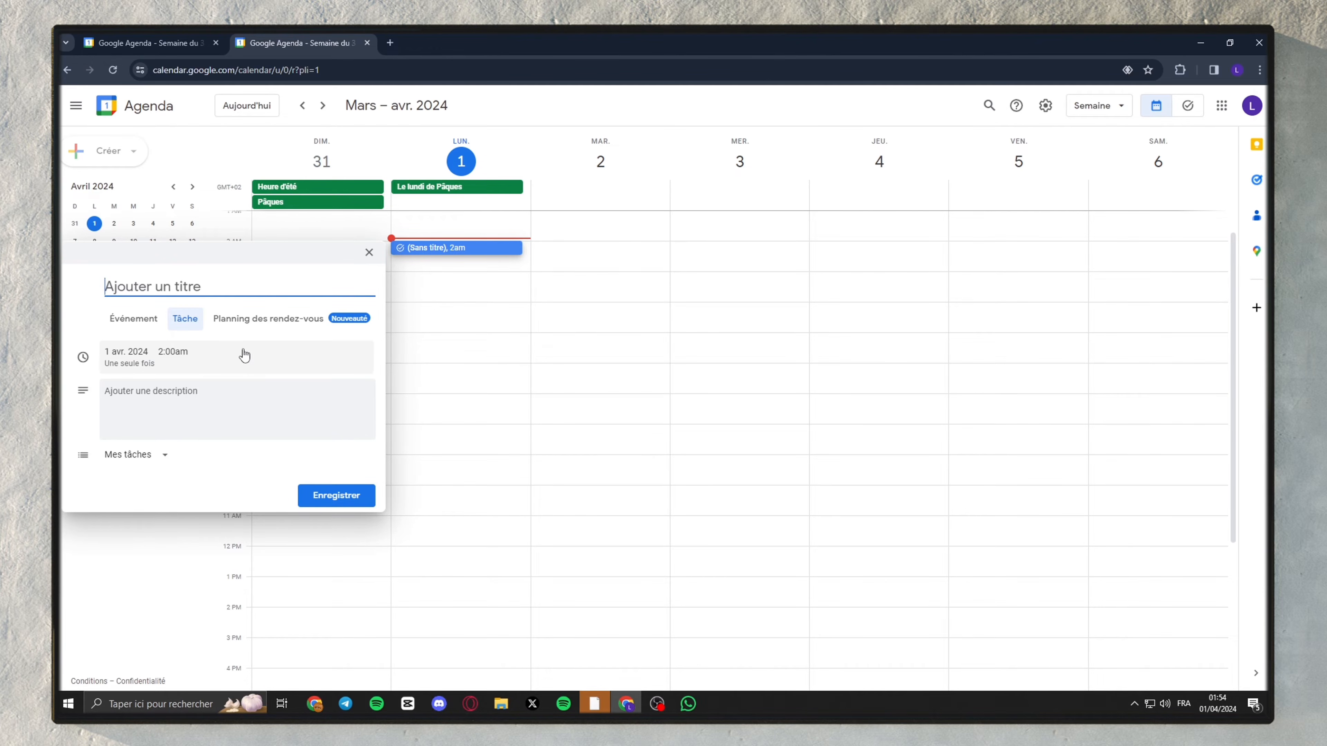
click(172, 352)
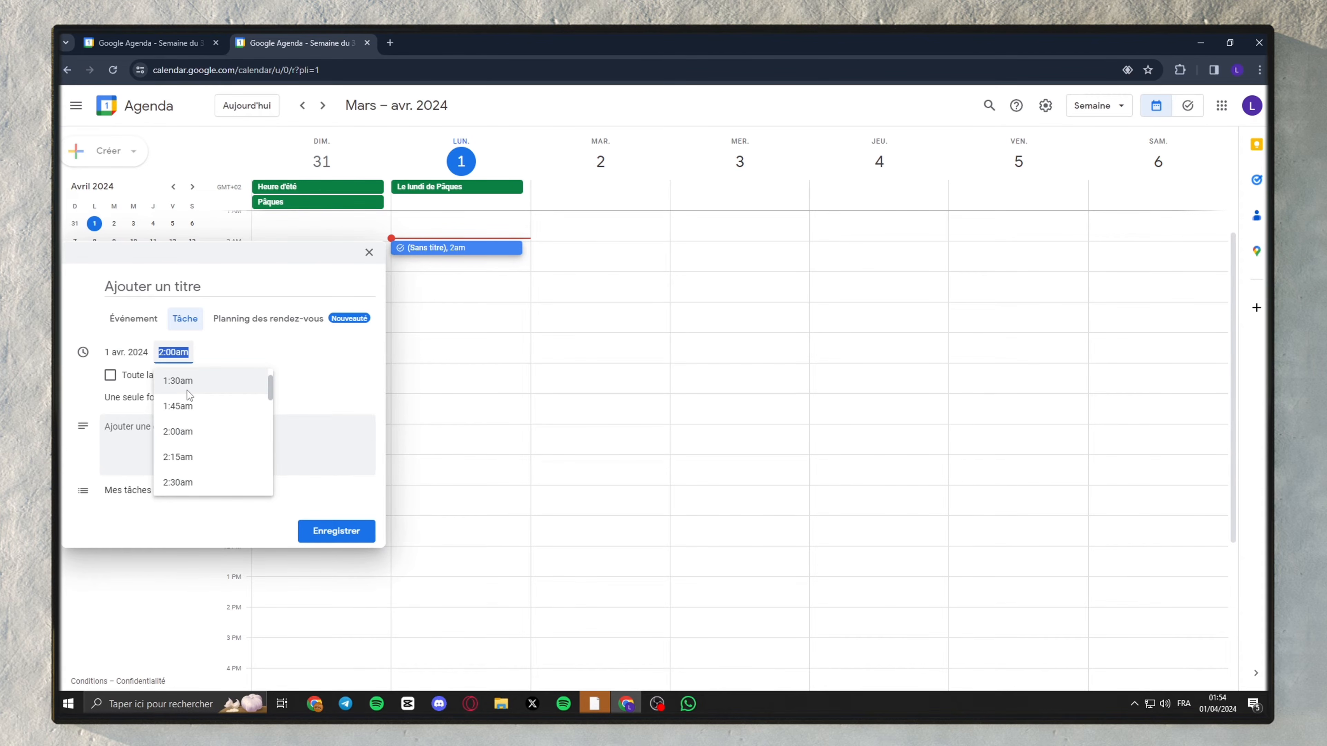
click(258, 350)
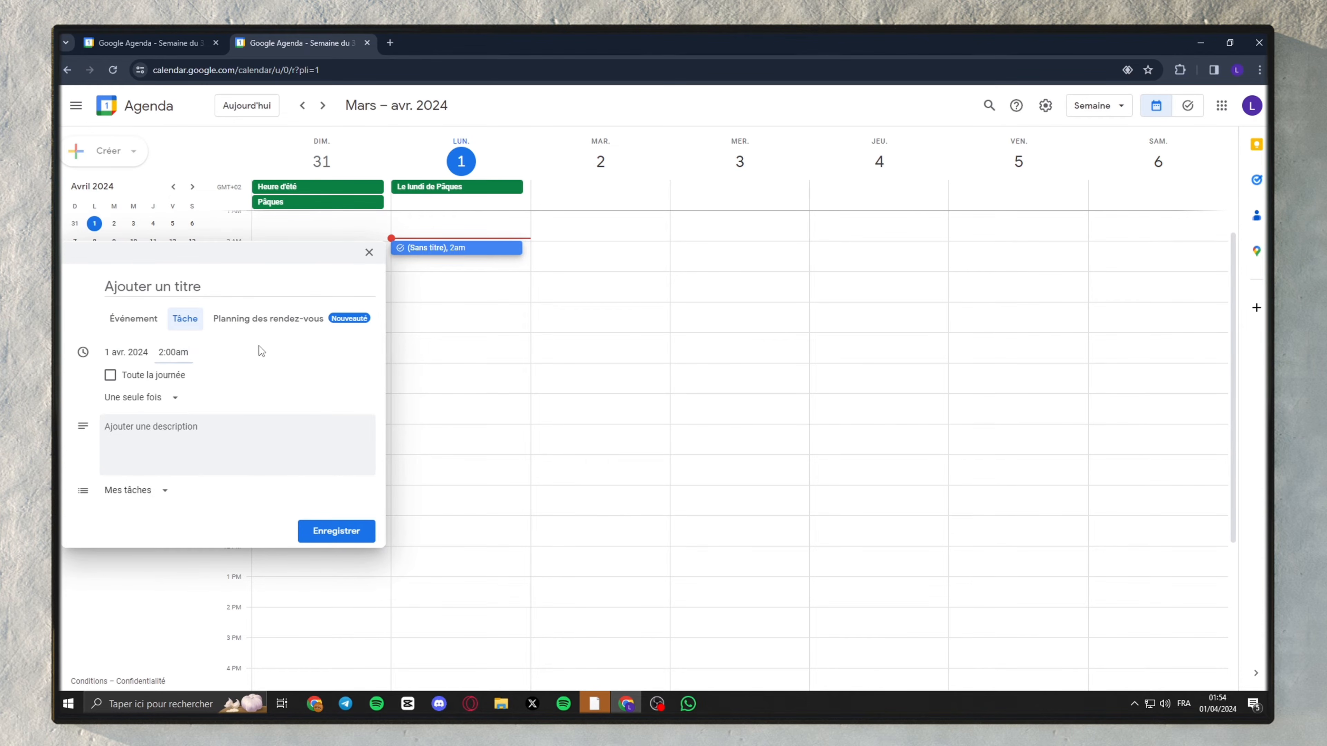
click(159, 406)
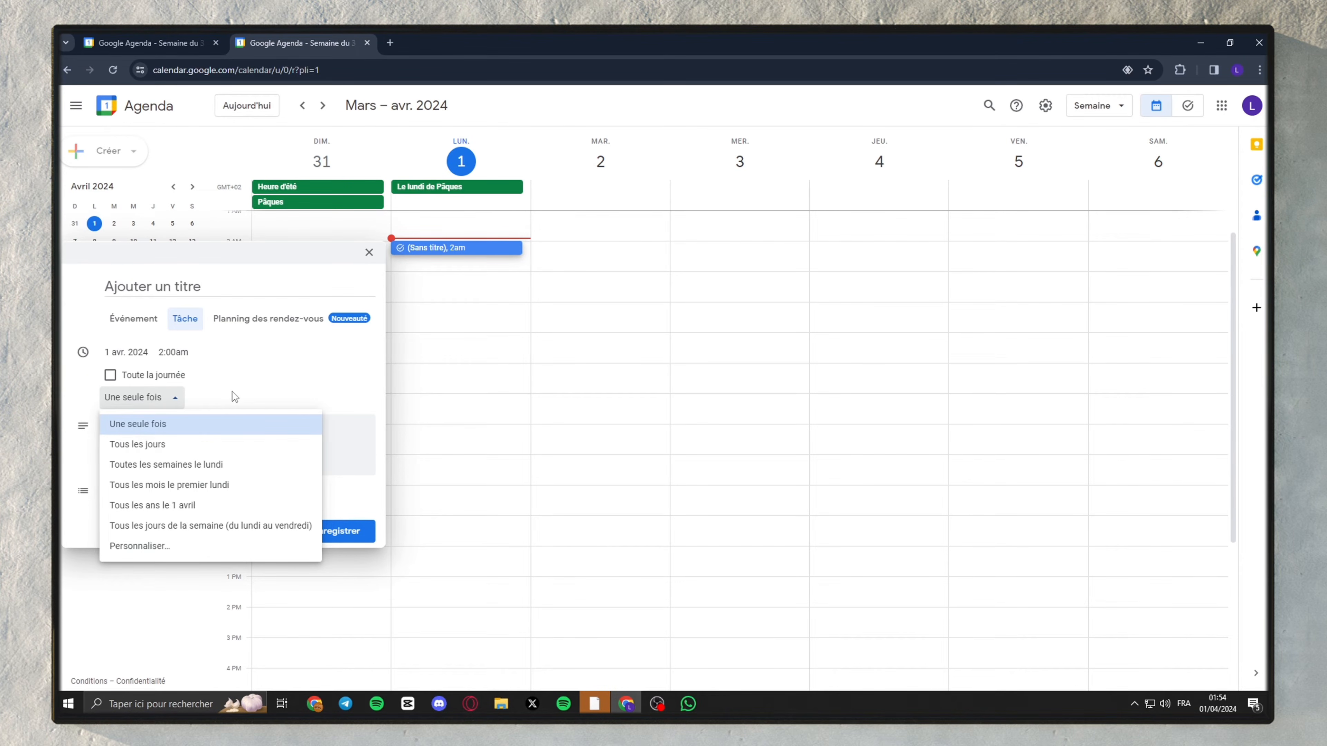
click(209, 424)
click(189, 427)
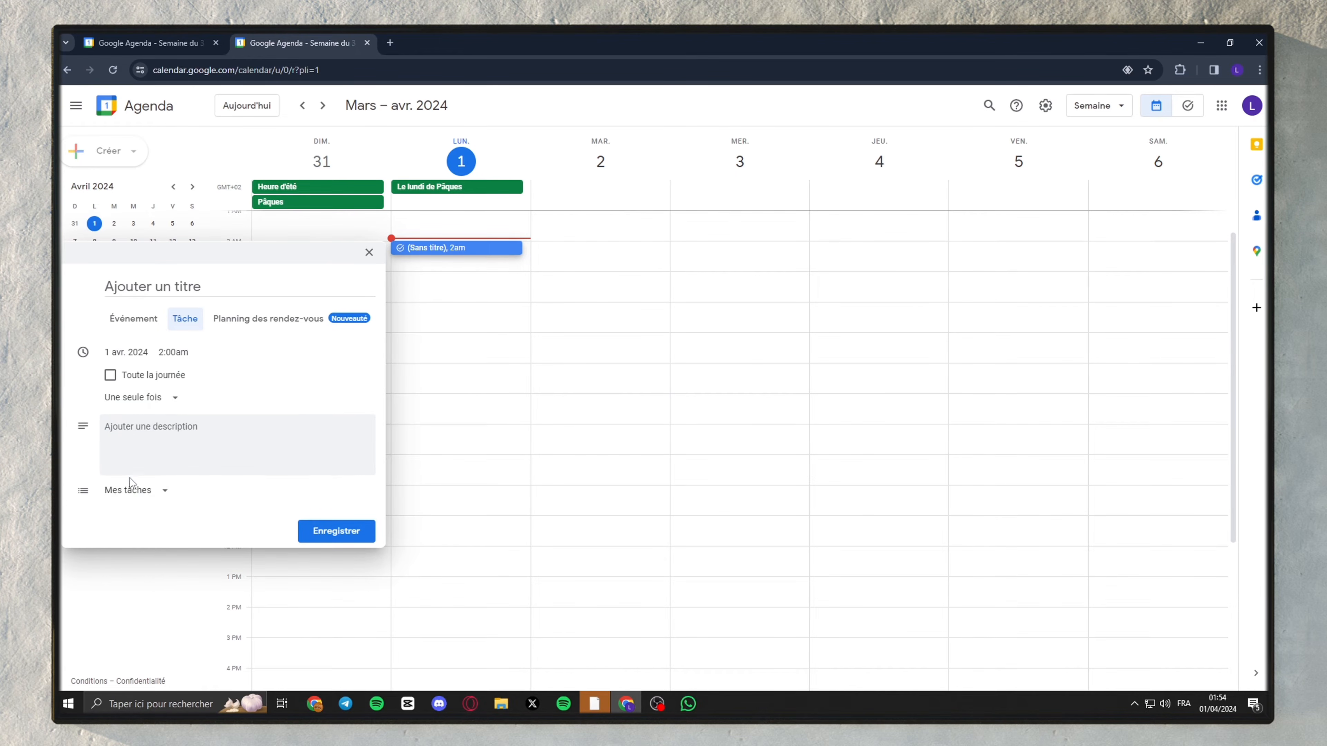
click(155, 492)
click(156, 493)
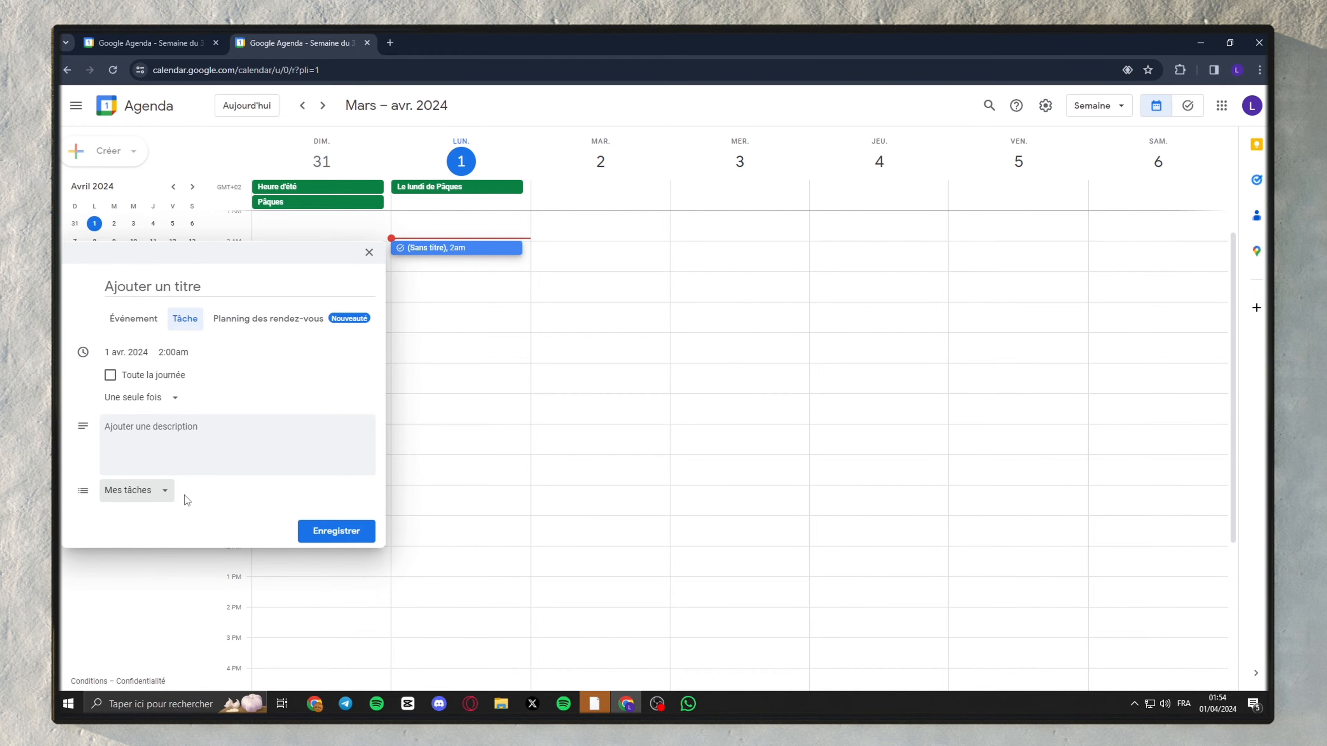
View the entry types available for creation, and open and discard an event draft on Tuesday 2 April at 4:00am
click(120, 151)
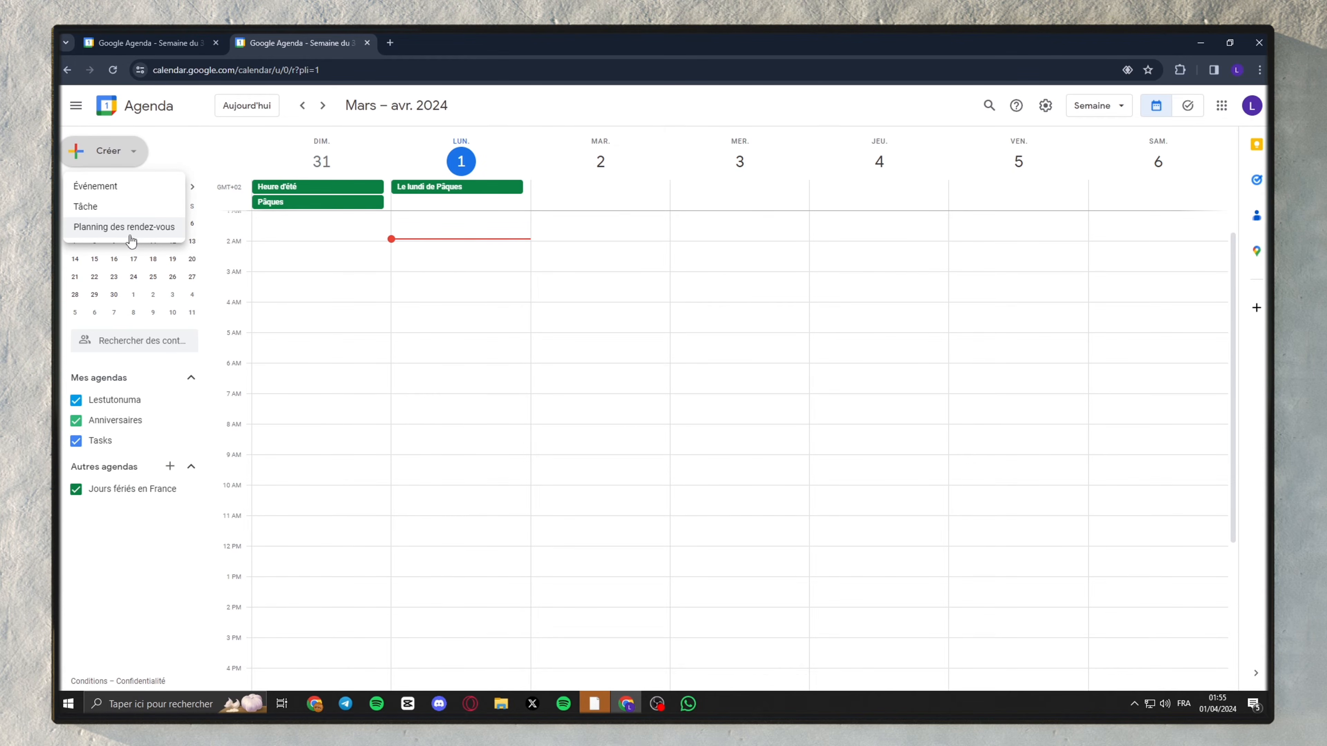
key(Escape)
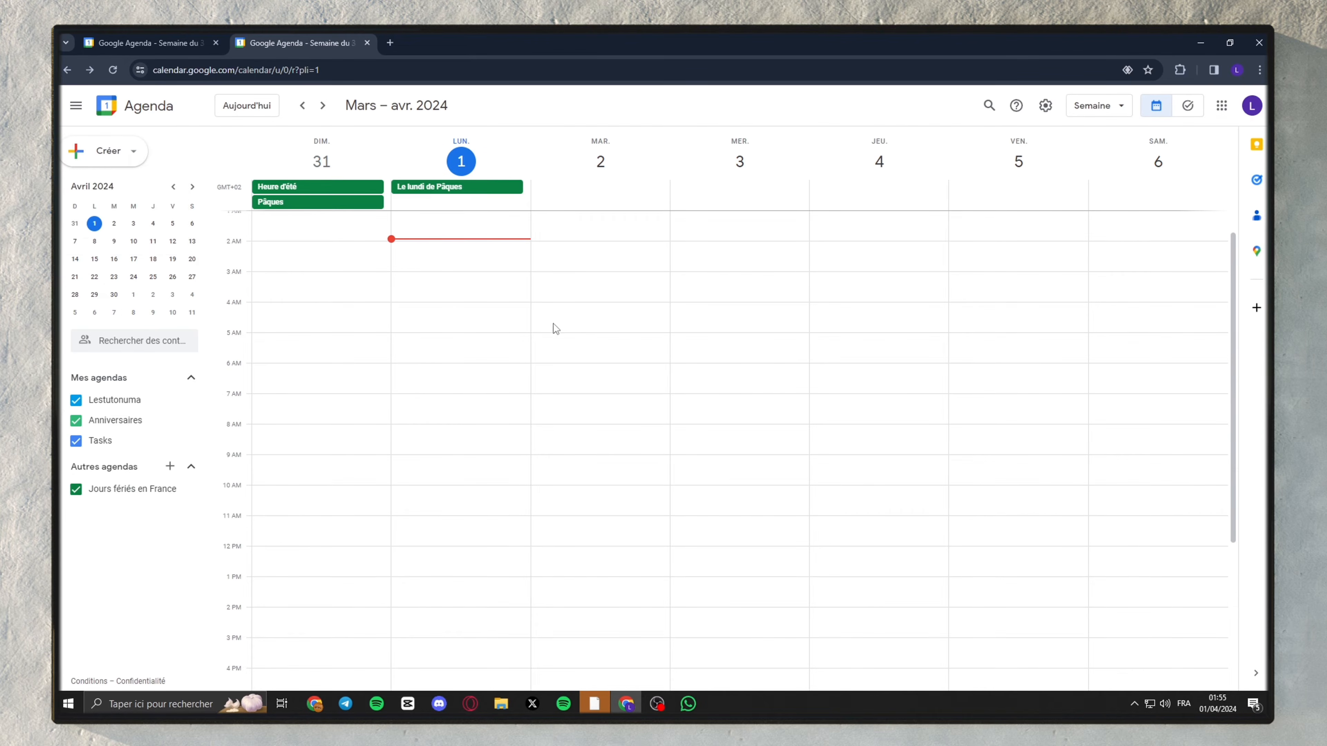
click(555, 313)
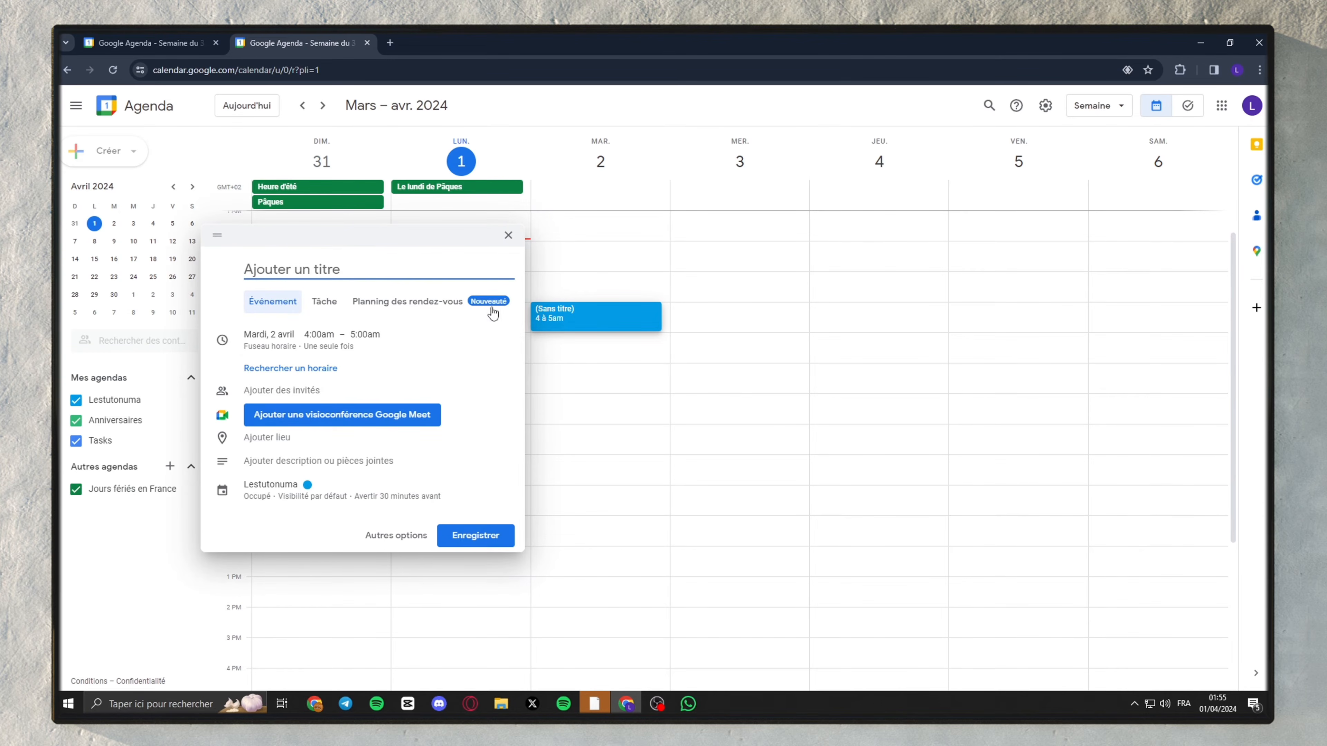
click(507, 235)
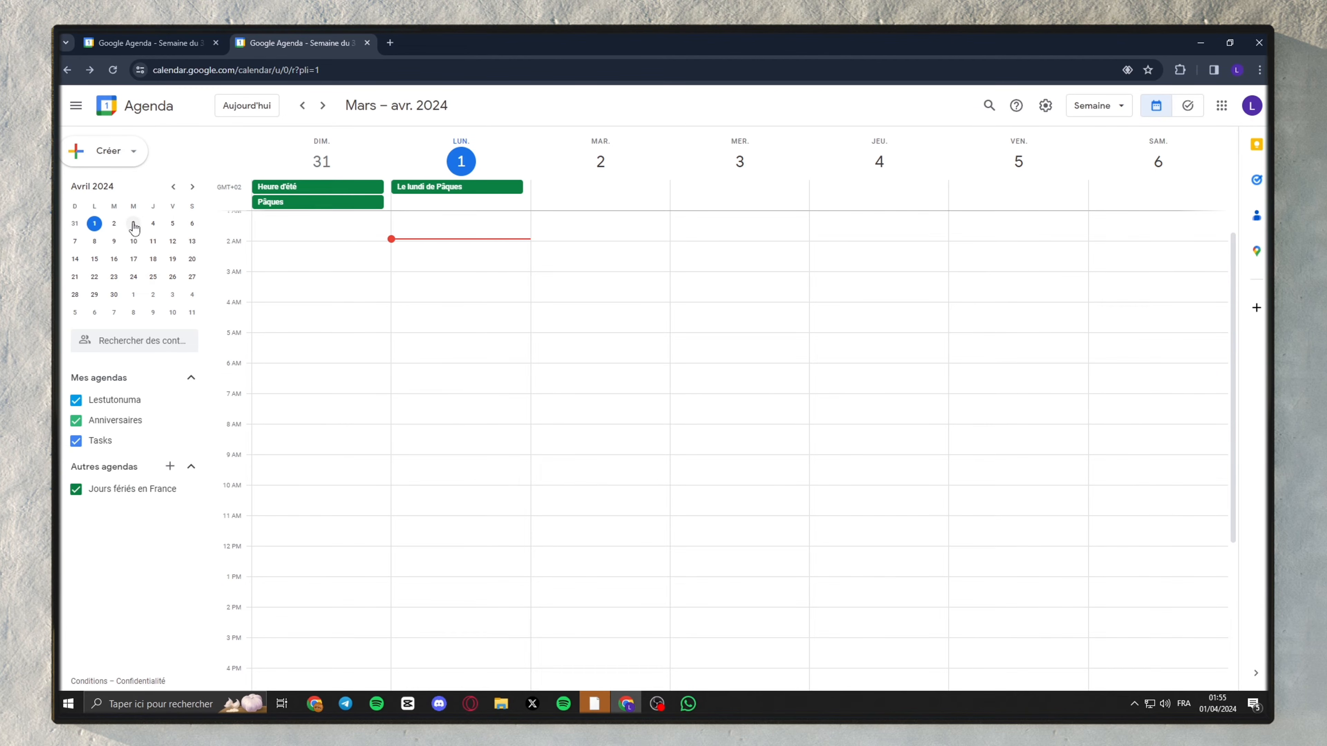
Look at the contact search suggestions and the integrated Tasks, Contacts, Maps and Keep tools
click(123, 341)
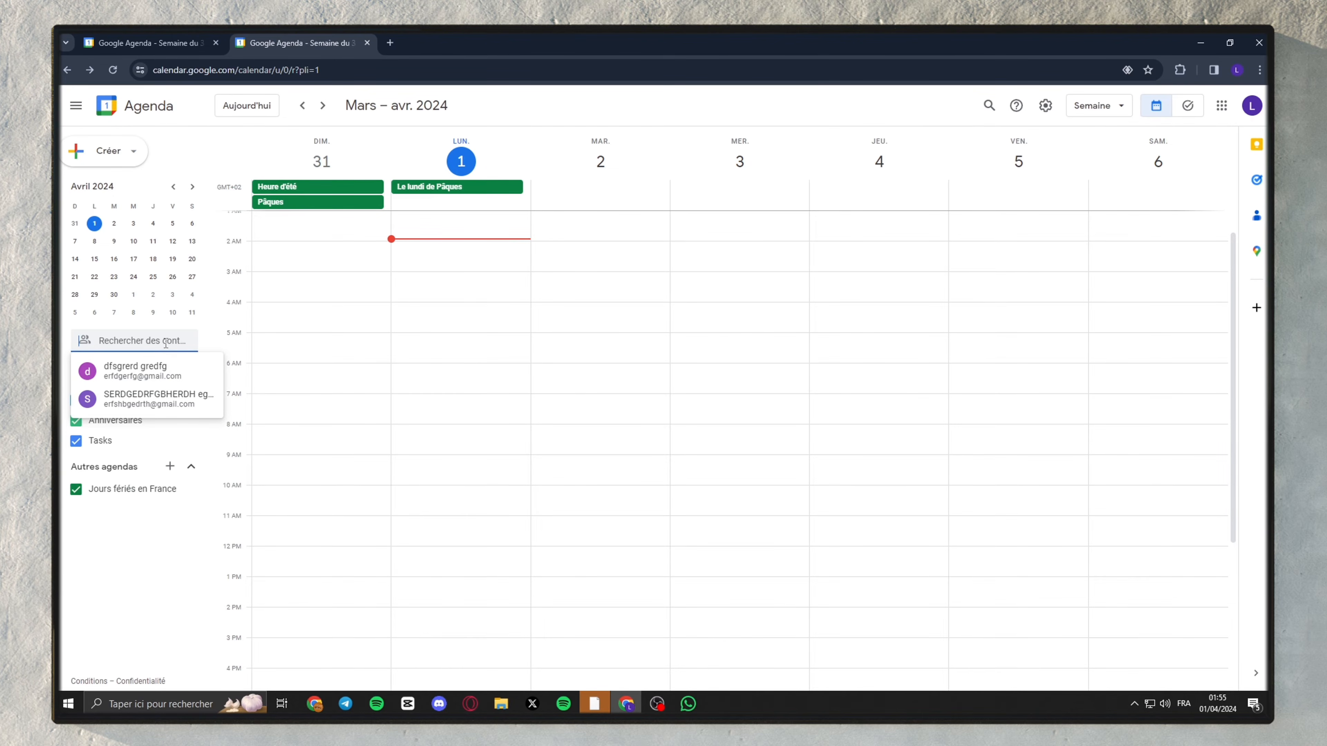
click(1256, 180)
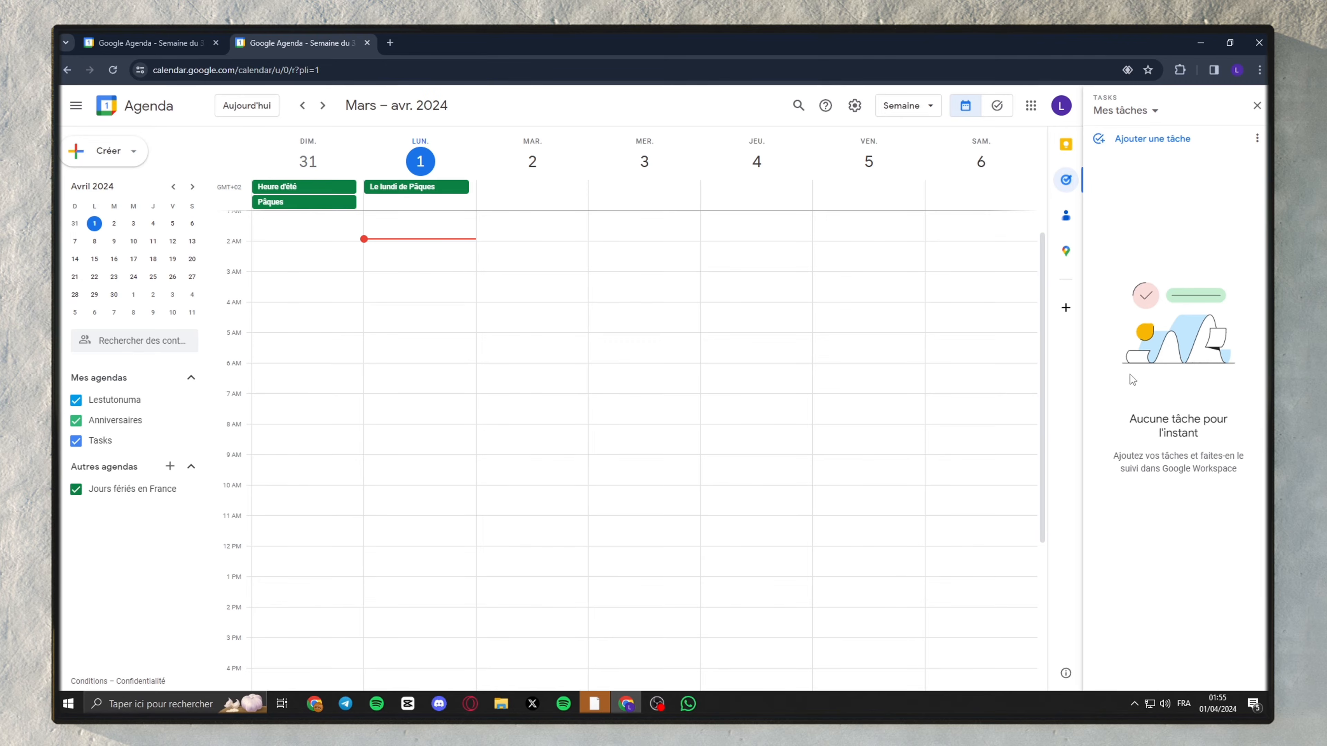
click(1069, 217)
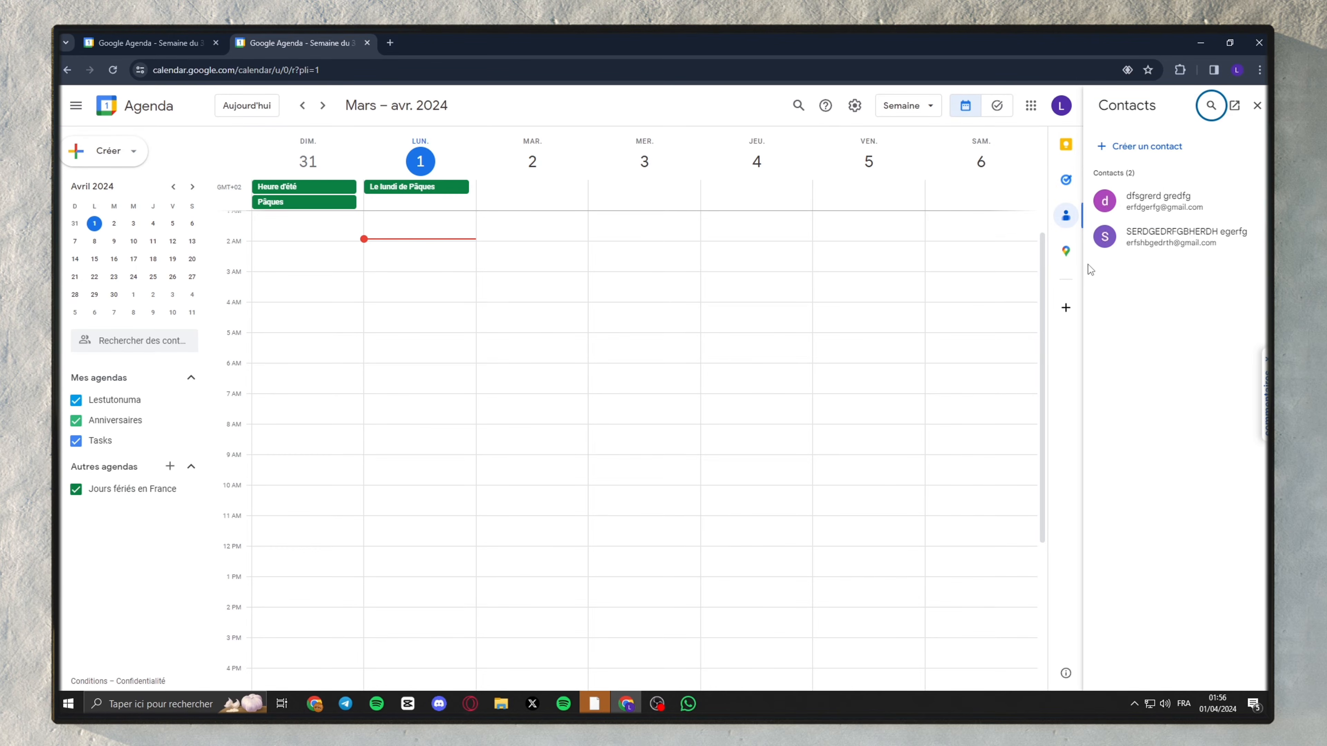
click(1066, 251)
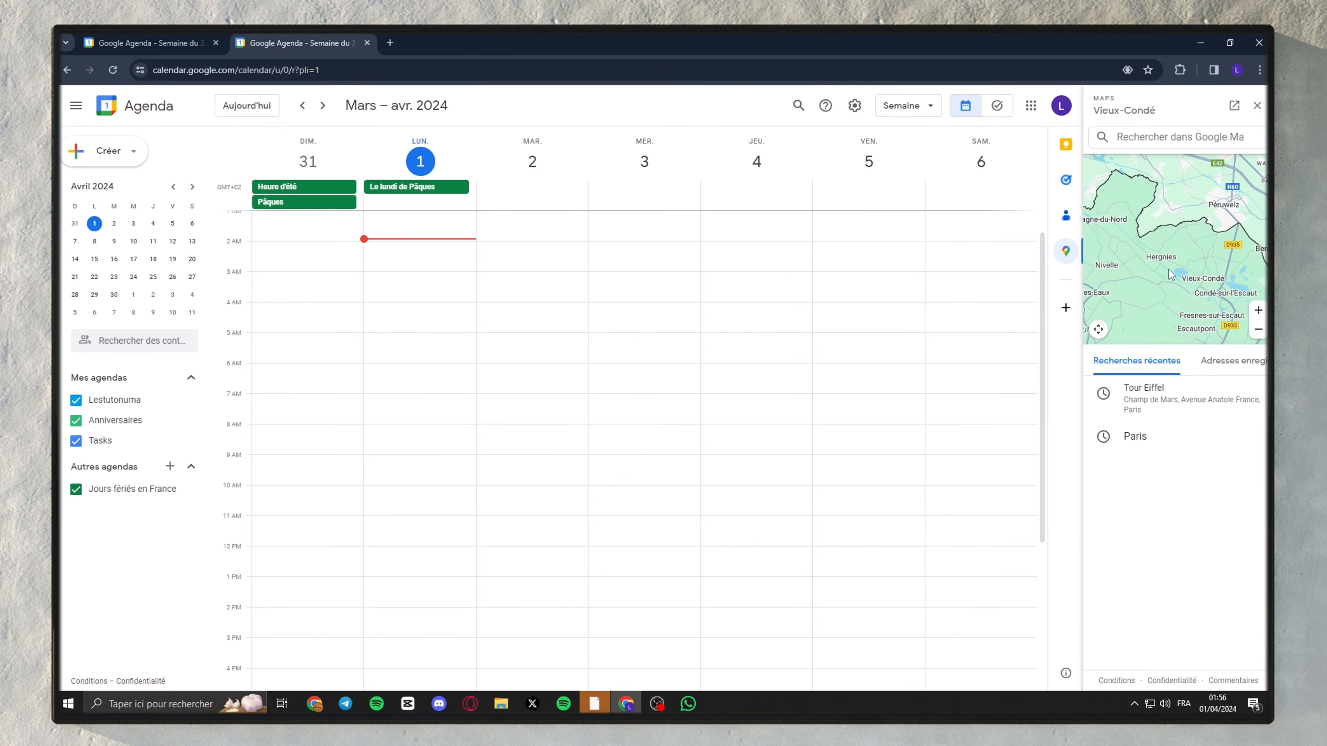
click(1065, 144)
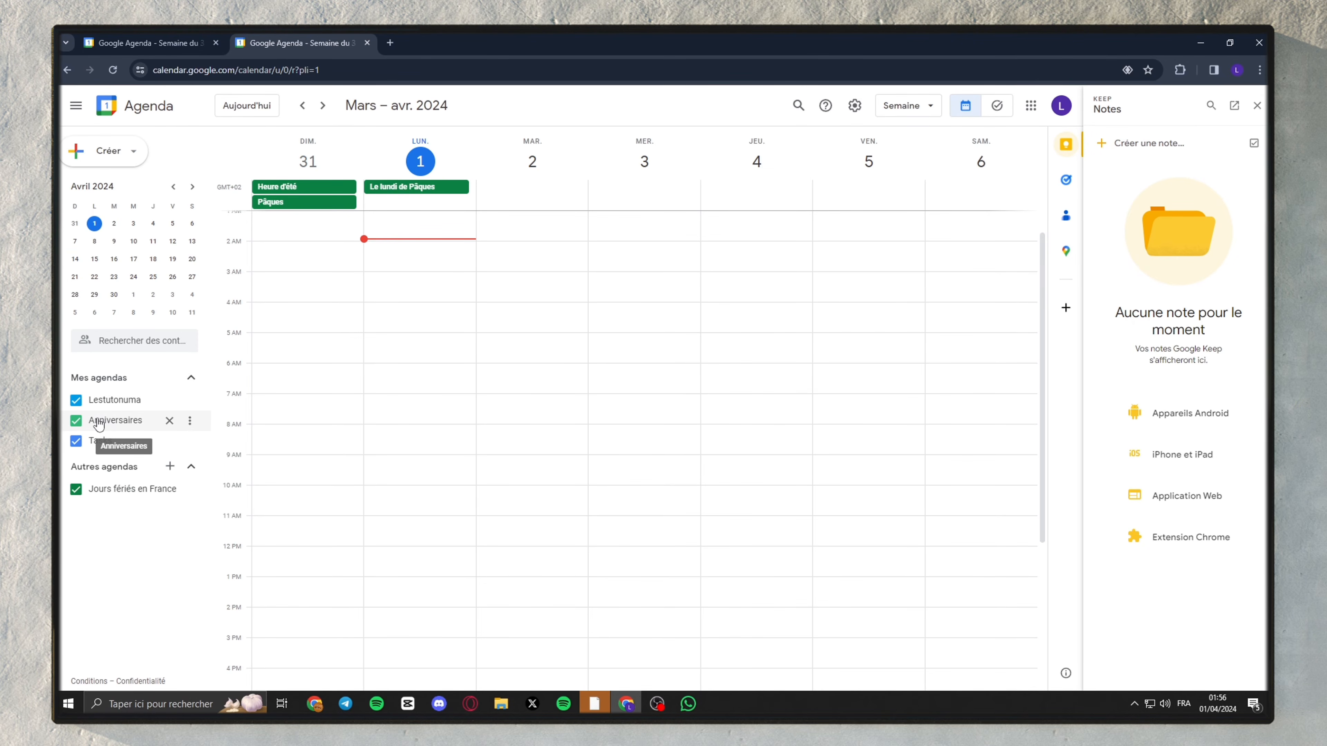
Hide the Tasks and Anniversaires calendars from the weekly view
click(76, 441)
click(77, 422)
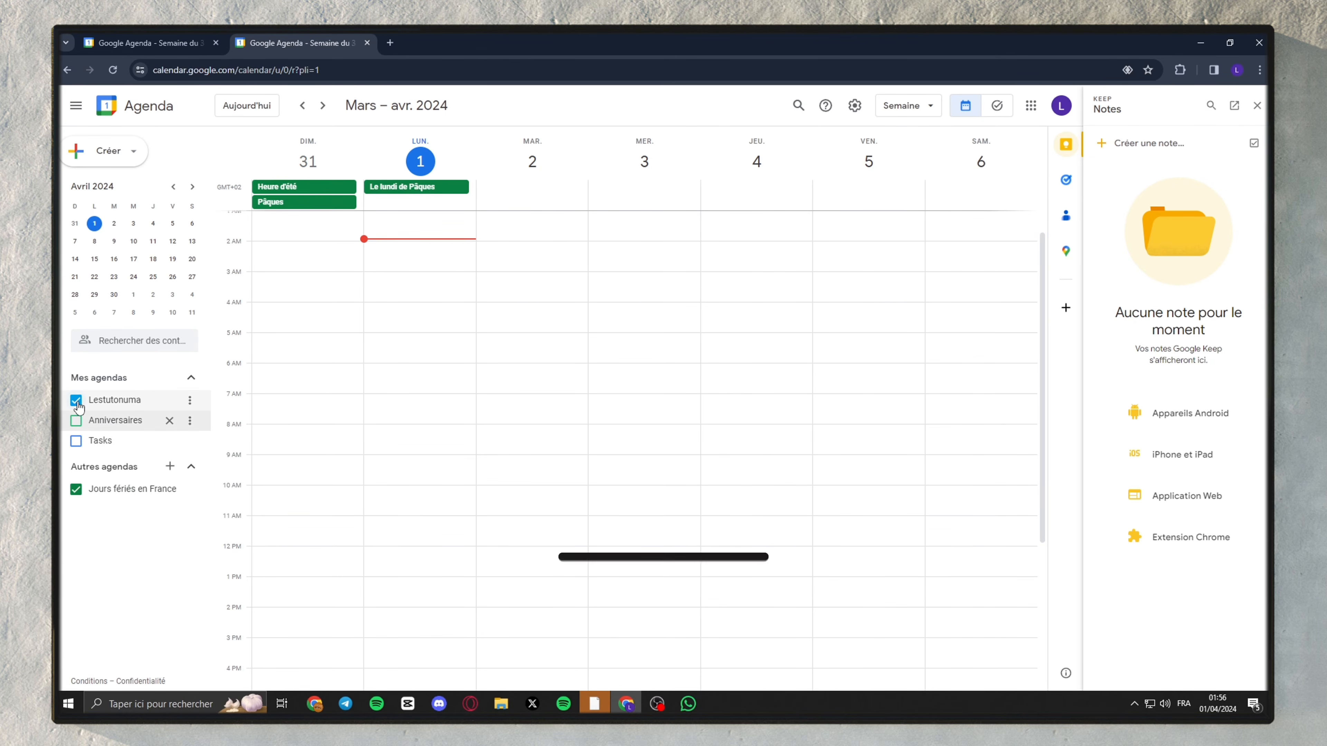